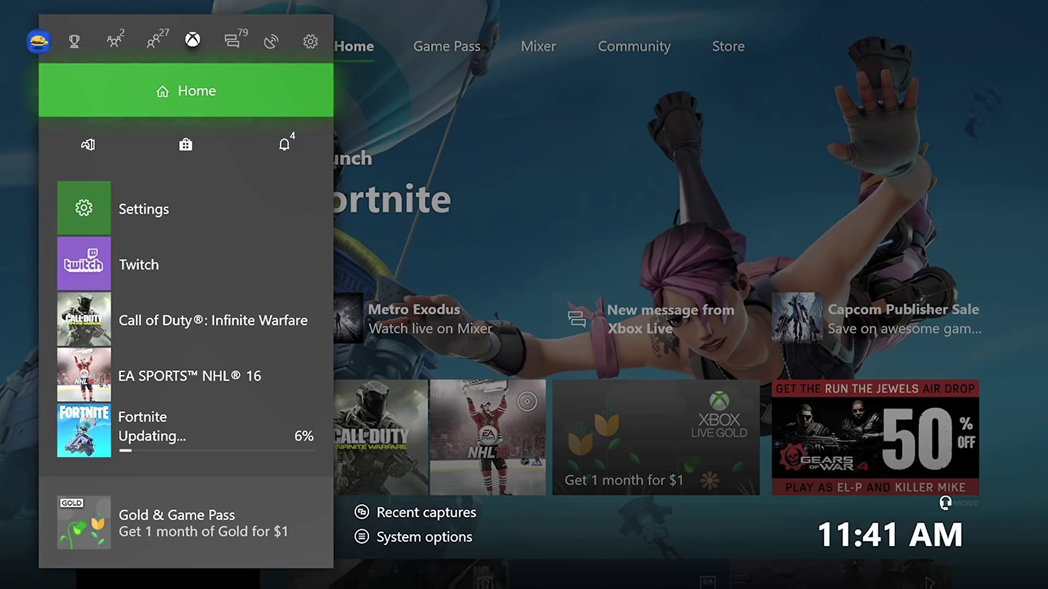
Step: Open the console's Settings and go to the Personalization options
{"action": "key", "text": "Right"}
{"action": "key", "text": "Right"}
{"action": "key", "text": "Right"}
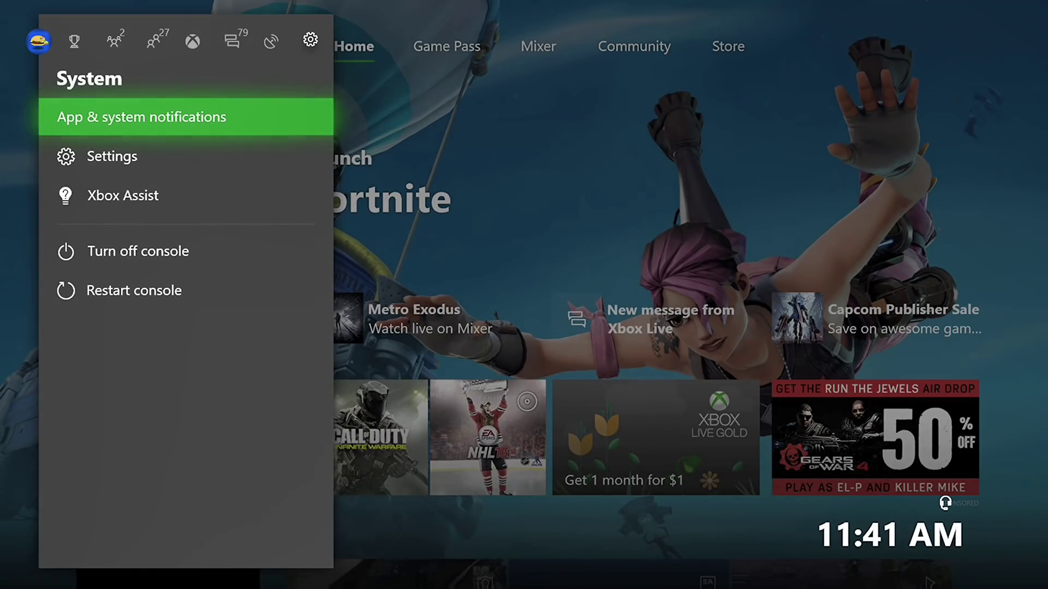
{"action": "key", "text": "Down"}
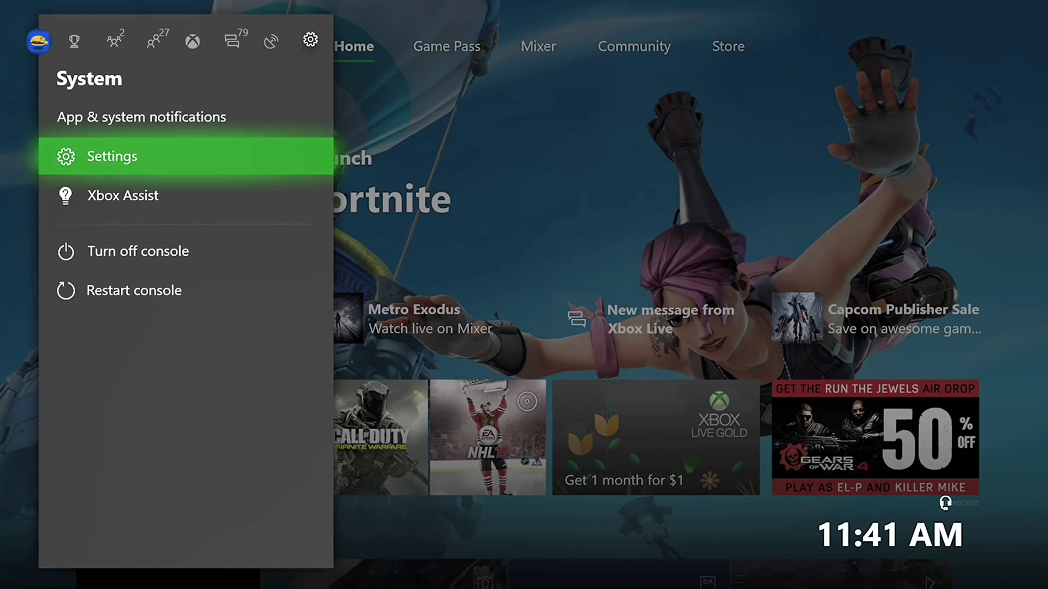
{"action": "key", "text": "Return"}
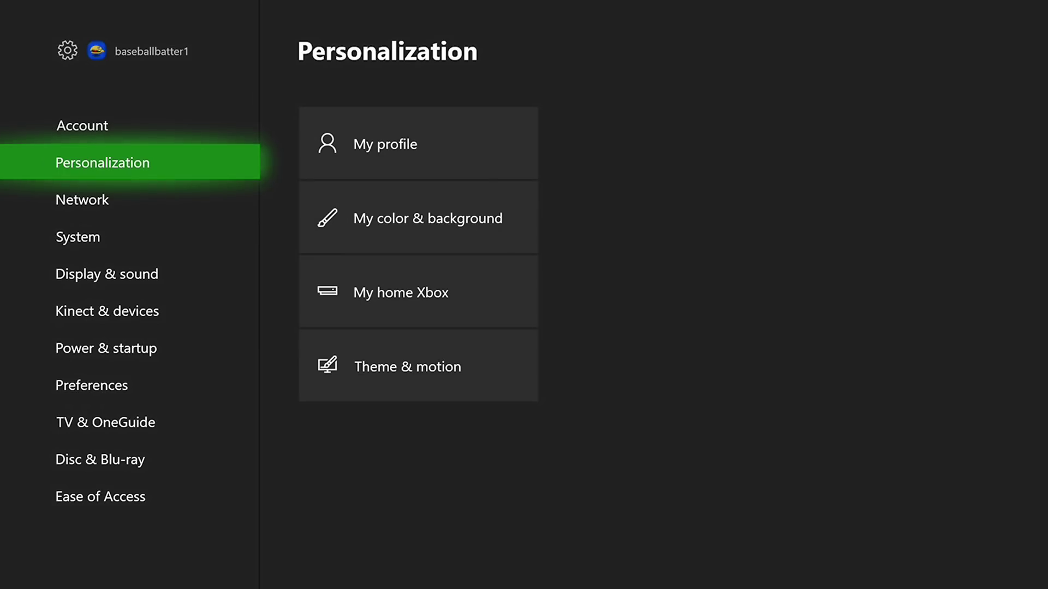
{"action": "key", "text": "Up"}
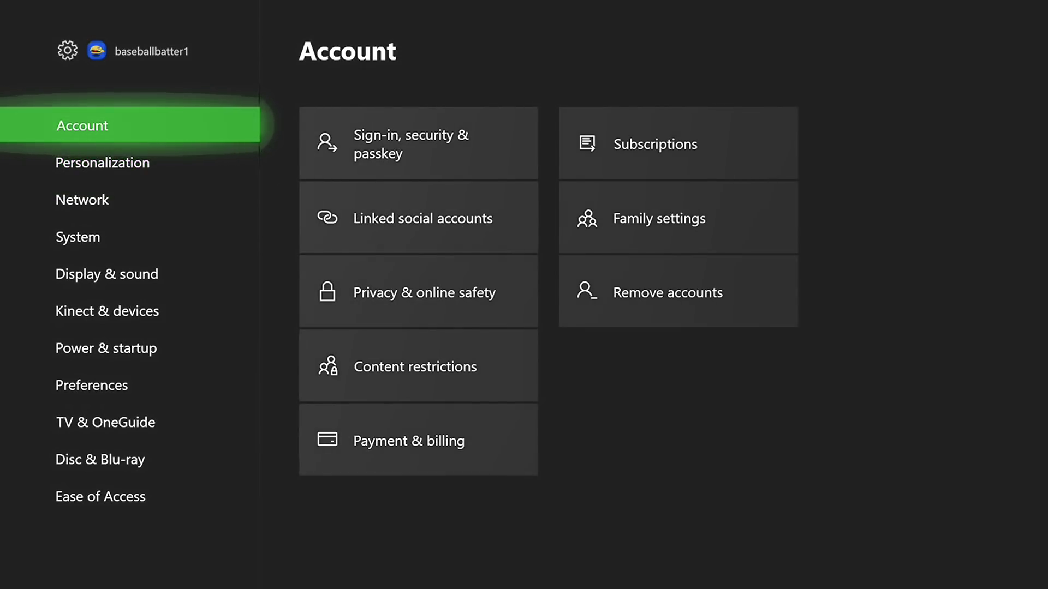
{"action": "key", "text": "Down"}
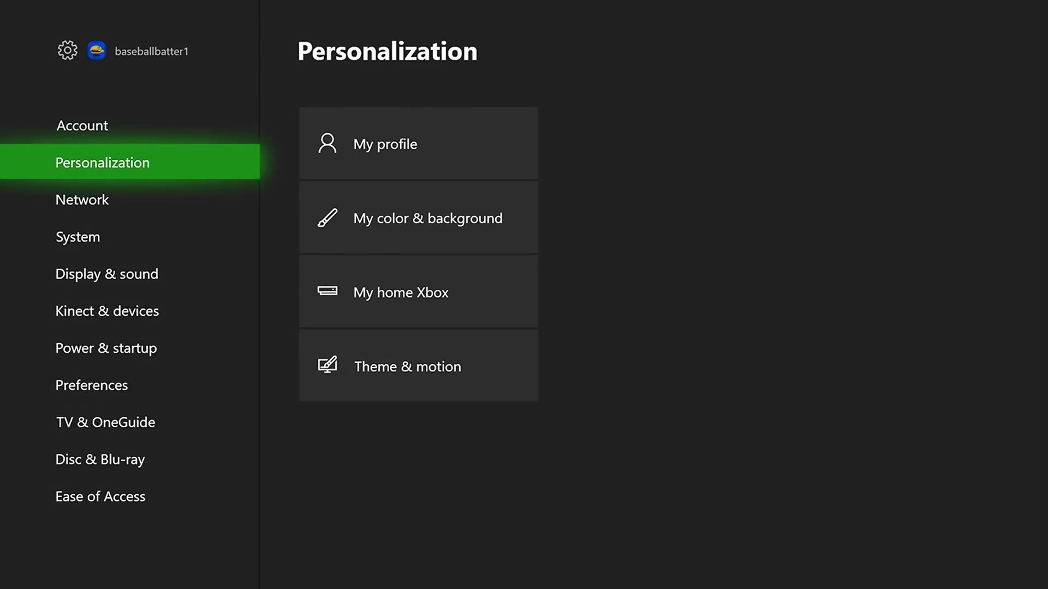
{"action": "key", "text": "Right"}
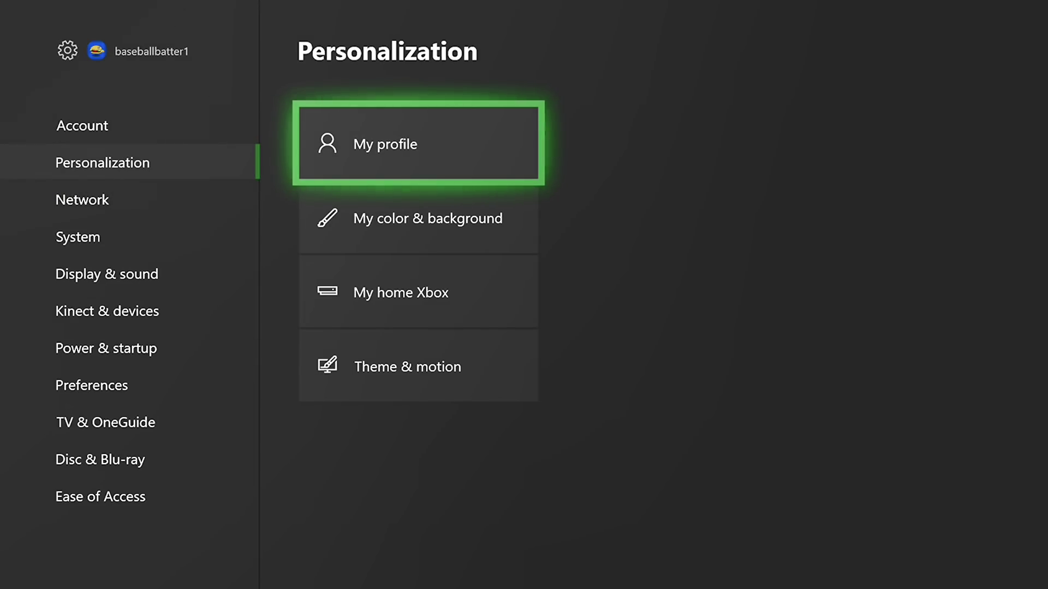
Step: Switch to the second signed-in profile and open its My home Xbox settings
{"action": "key", "text": "super"}
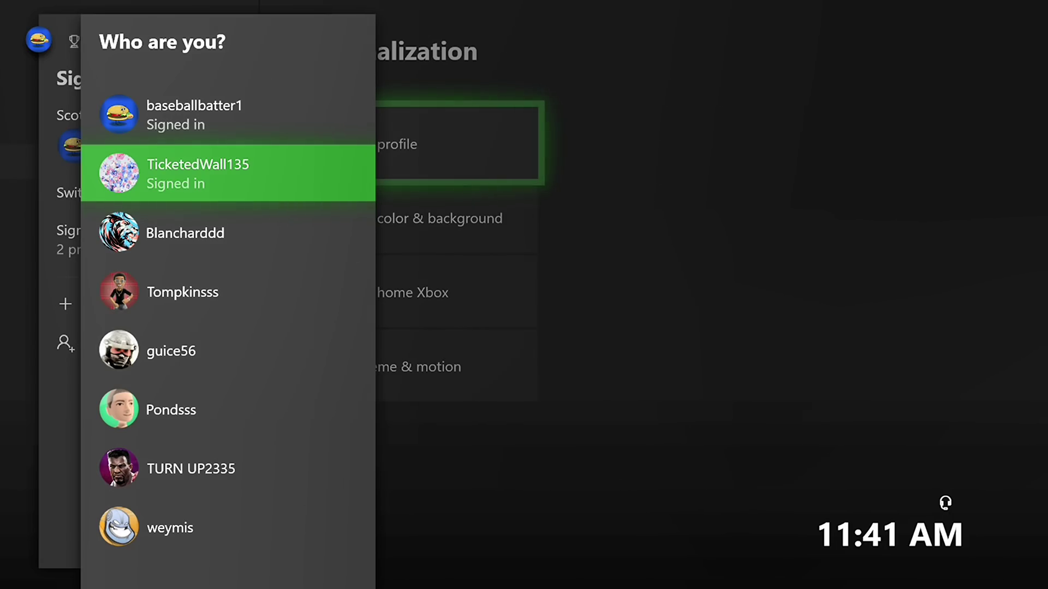
{"action": "key", "text": "Return"}
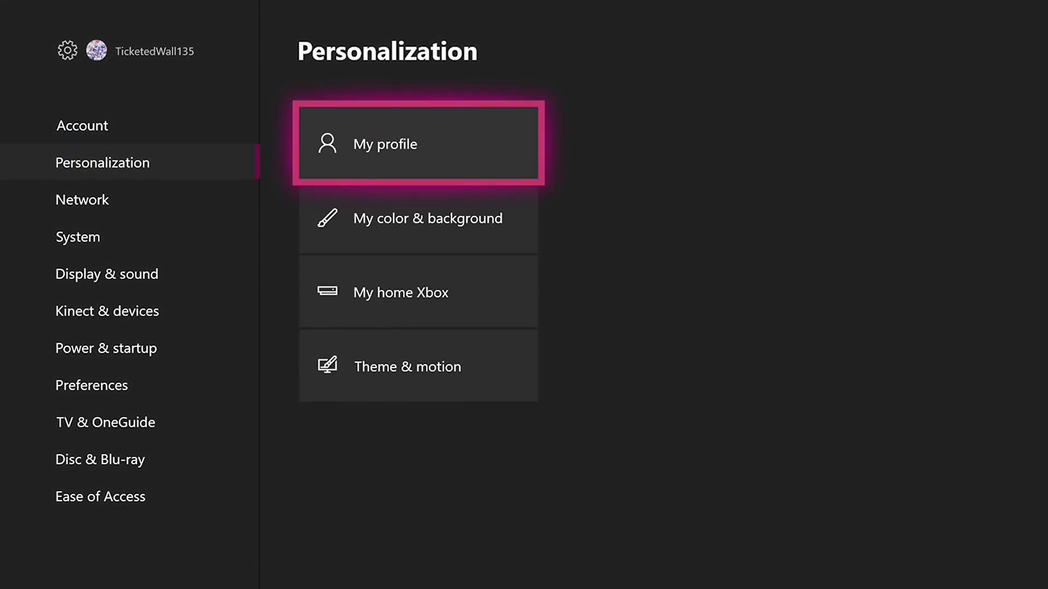
{"action": "key", "text": "Left"}
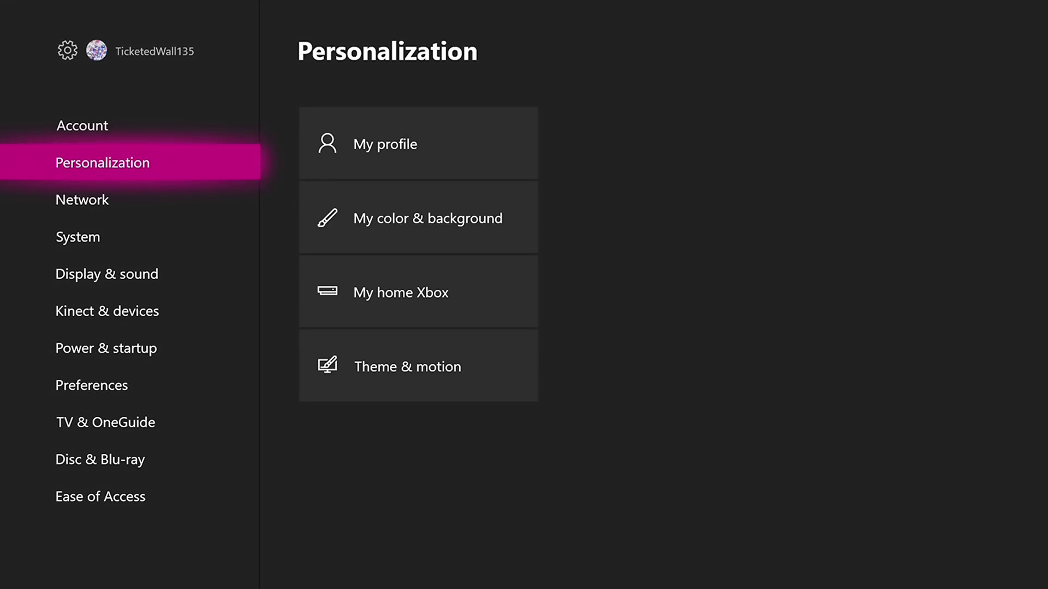
{"action": "key", "text": "Right"}
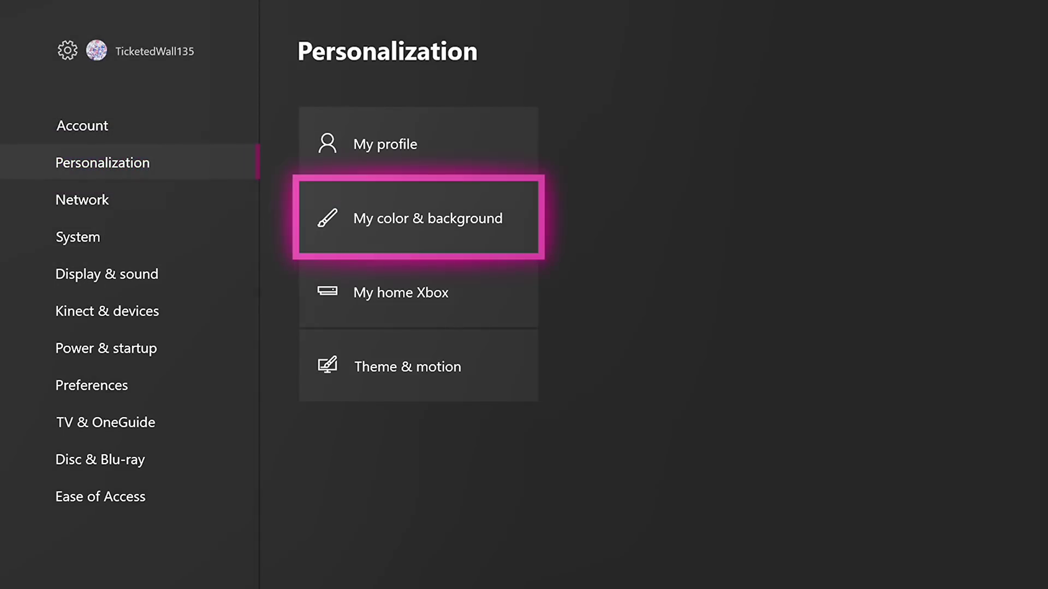
{"action": "key", "text": "Down"}
{"action": "key", "text": "Down"}
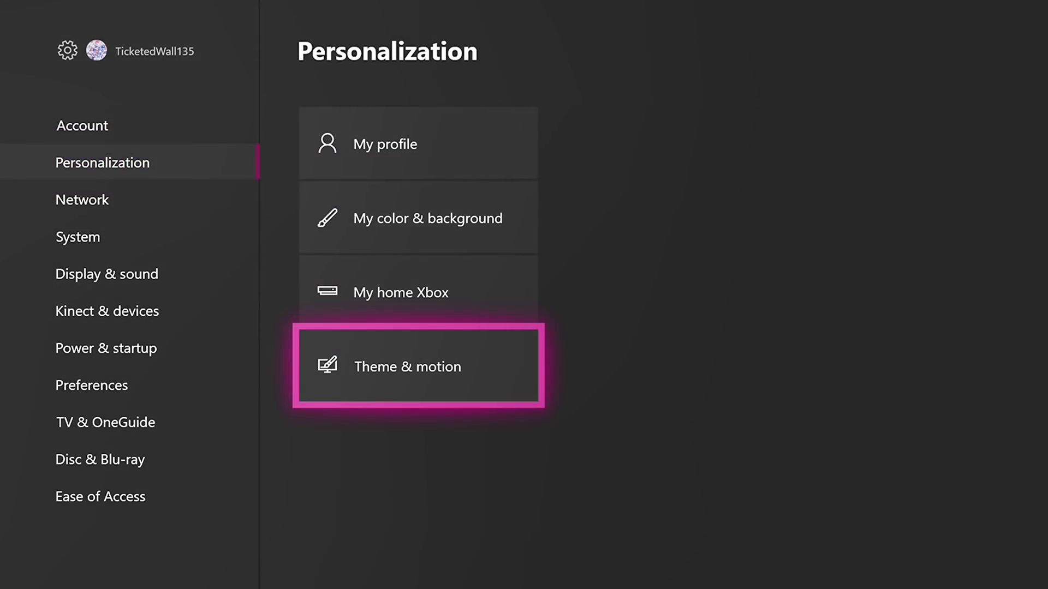
{"action": "key", "text": "Up"}
{"action": "key", "text": "Return"}
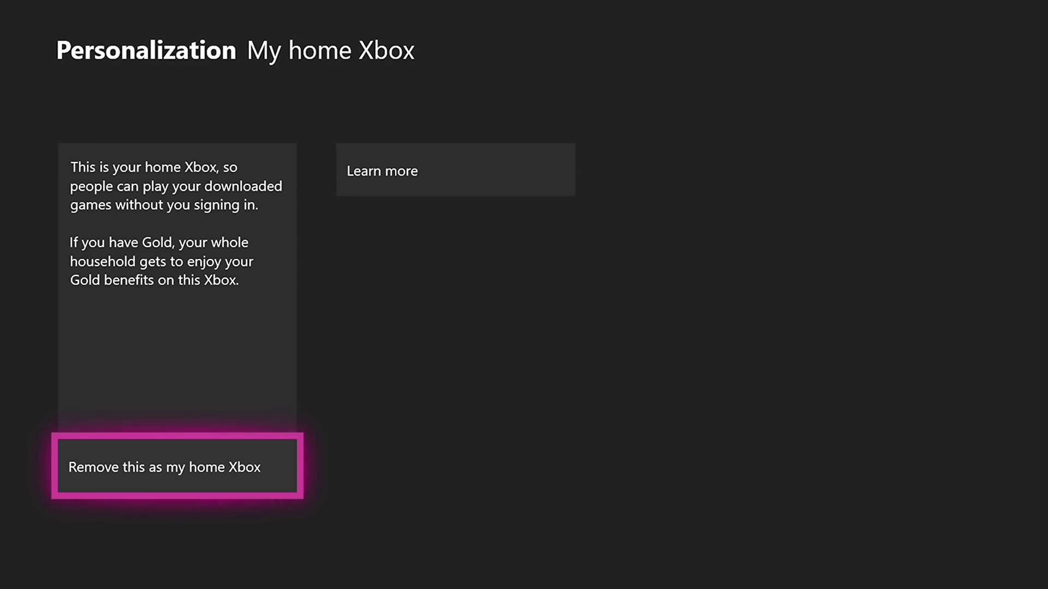
Step: Switch back to the first signed-in profile and open the full My games & apps library
{"action": "key", "text": "super"}
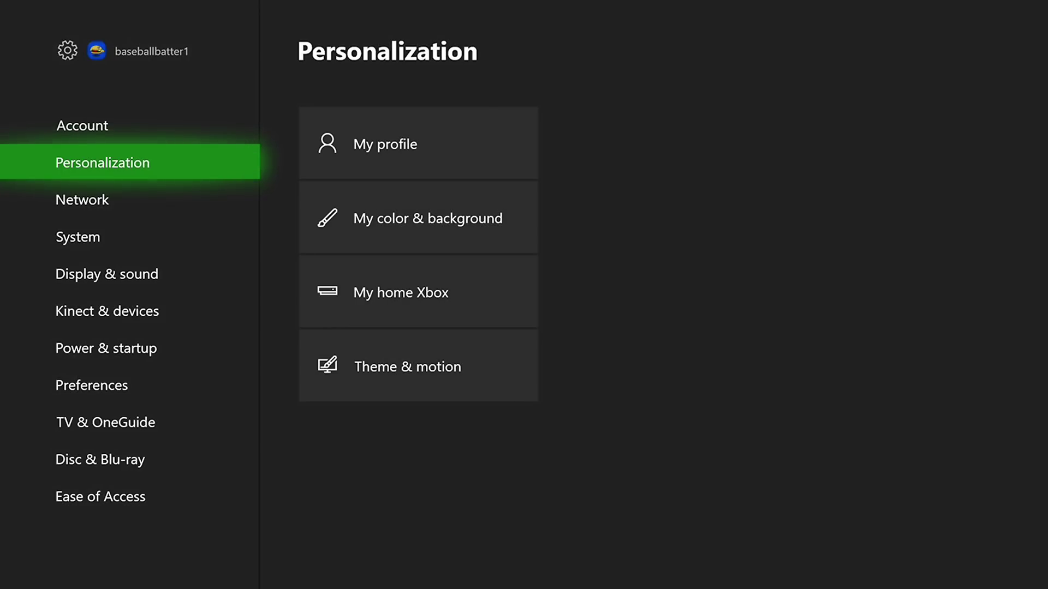
{"action": "key", "text": "super"}
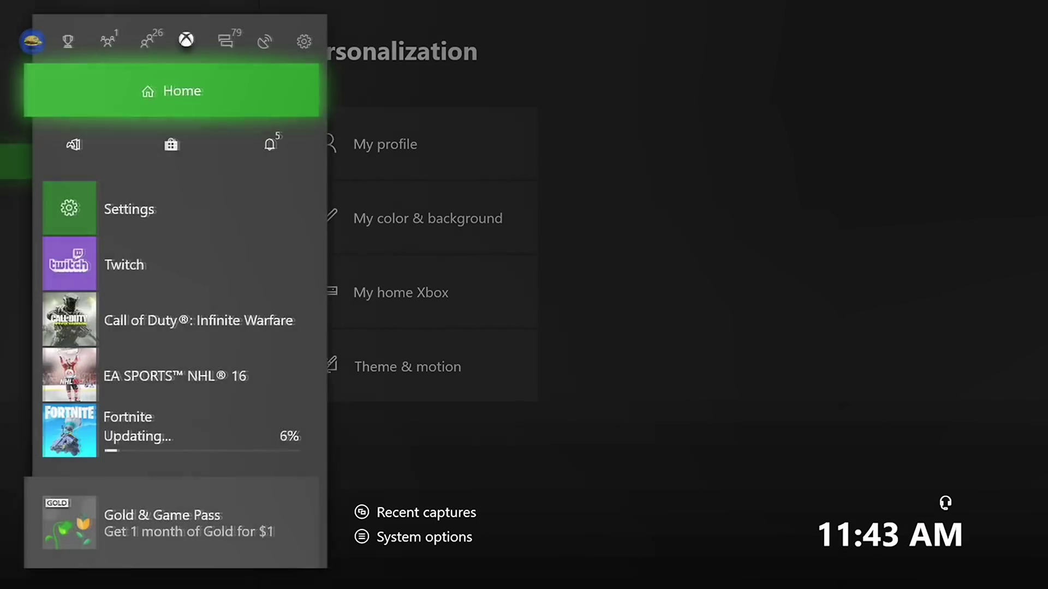
{"action": "key", "text": "Down"}
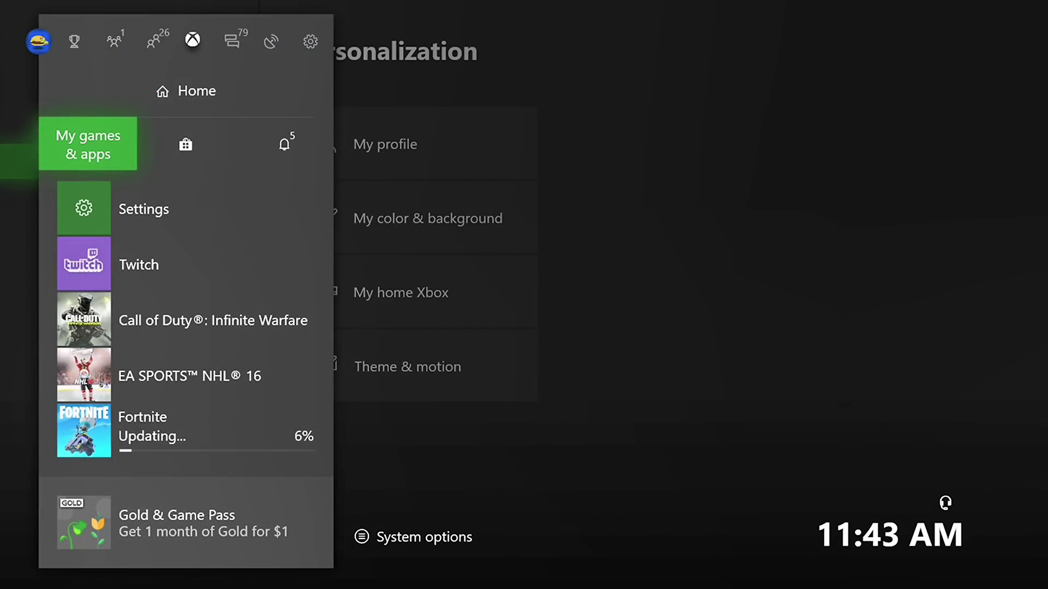
{"action": "key", "text": "Return"}
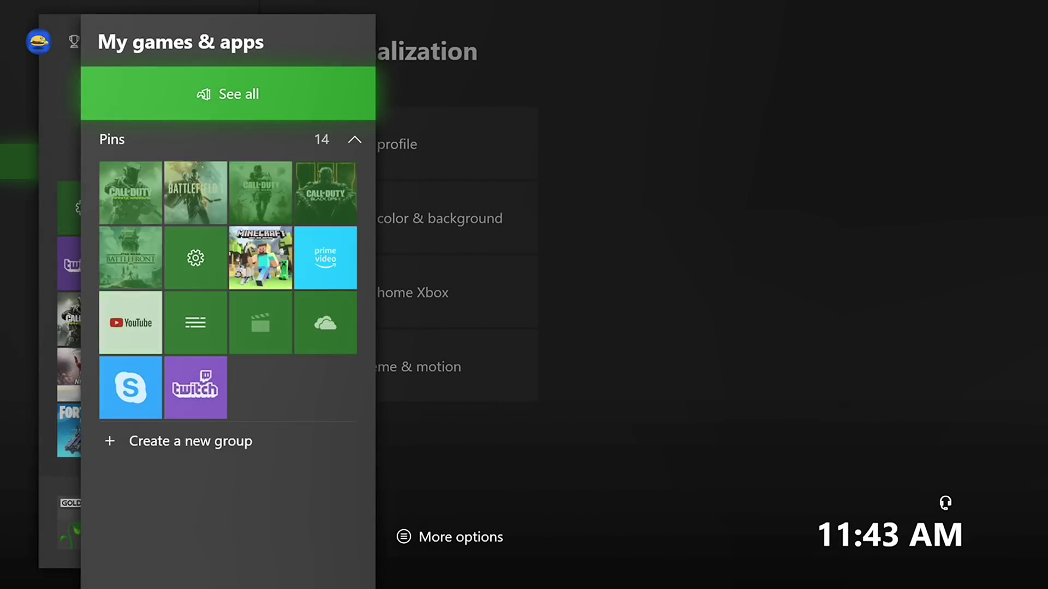
{"action": "key", "text": "Escape"}
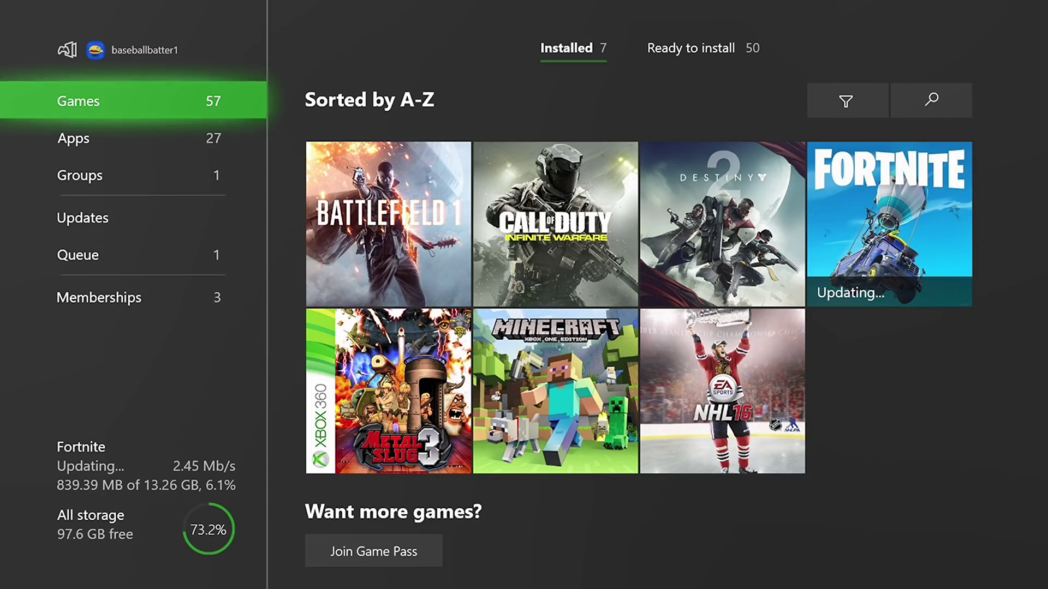
Step: Show the games that are ready to install and select Call of Duty®: WWII
{"action": "key", "text": "Right"}
{"action": "key", "text": "ctrl+Tab"}
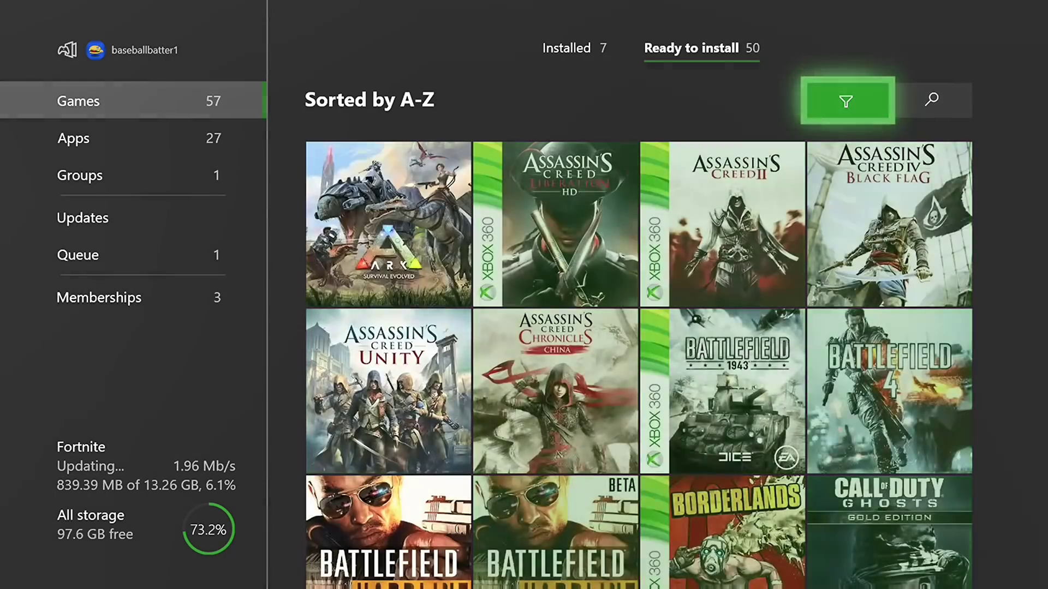
{"action": "key", "text": "Down"}
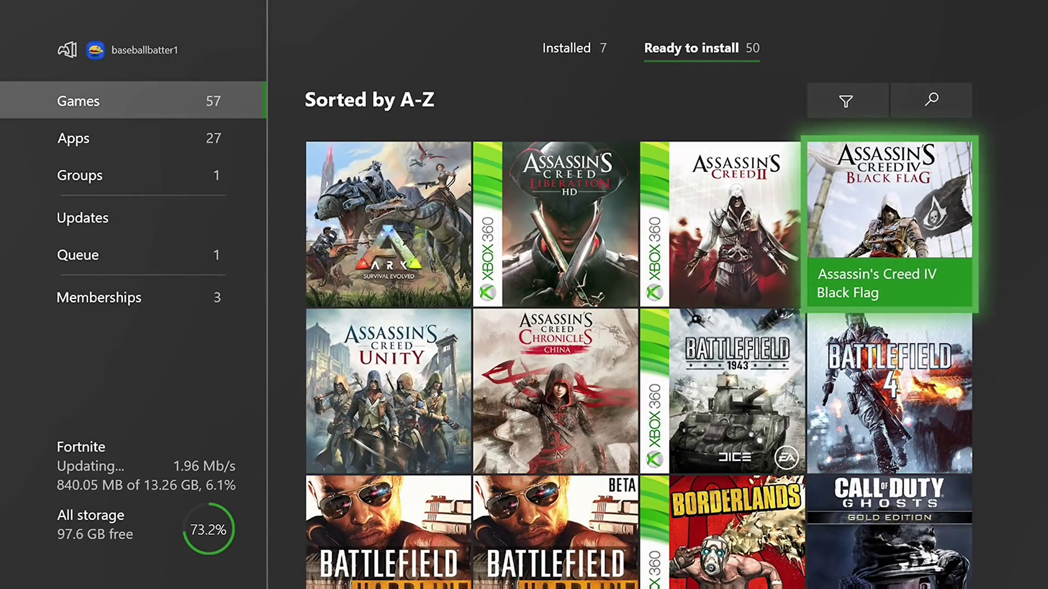
{"action": "key", "text": "Down"}
{"action": "key", "text": "Down"}
{"action": "key", "text": "Down"}
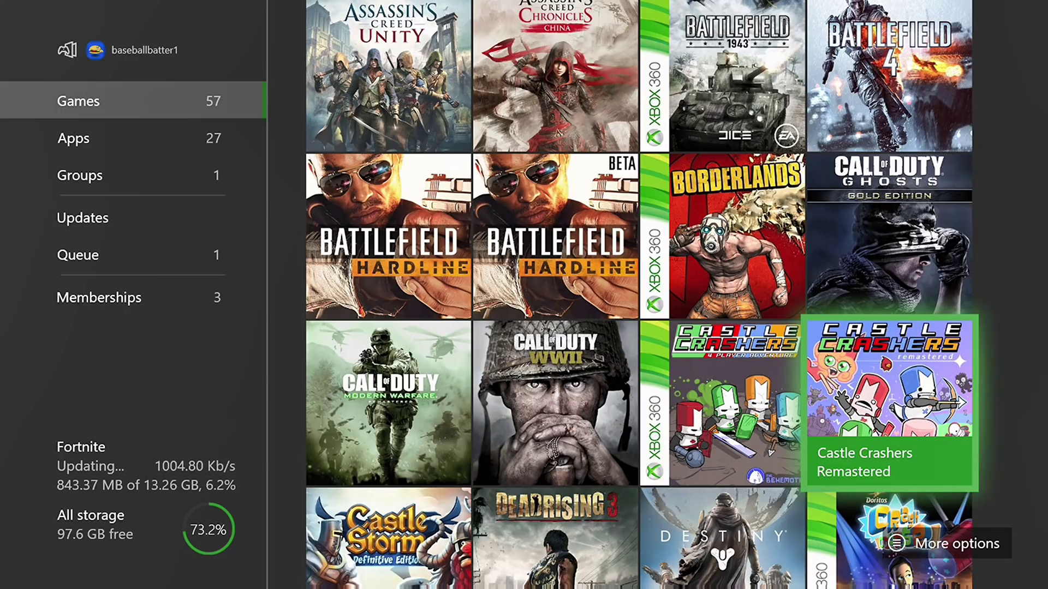
{"action": "key", "text": "Left"}
{"action": "key", "text": "Left"}
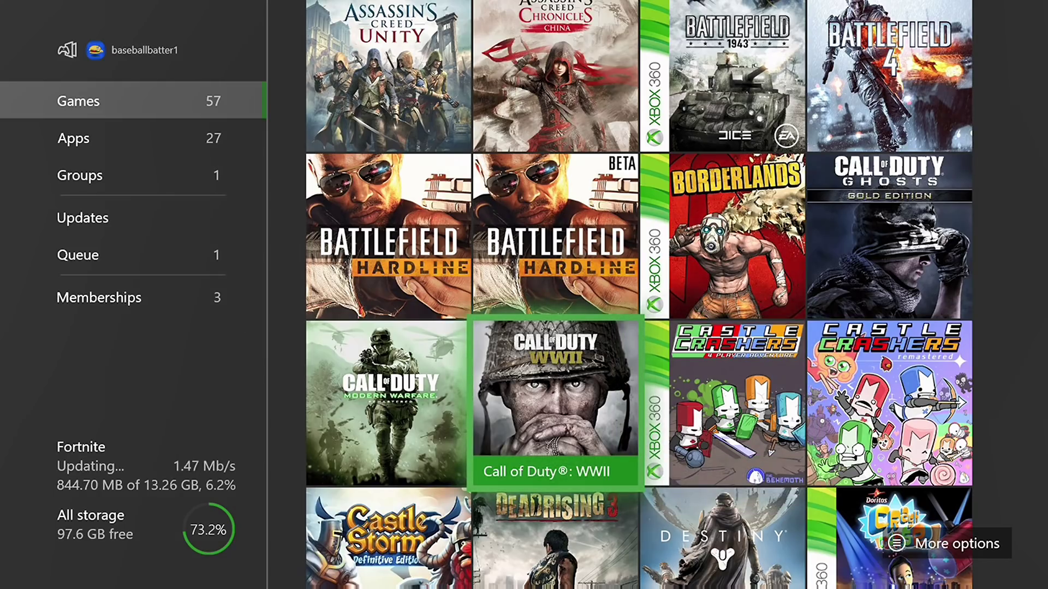
Step: Bring up the options for Call of Duty®: WWII and go to Manage game & add-ons
{"action": "key", "text": "Menu"}
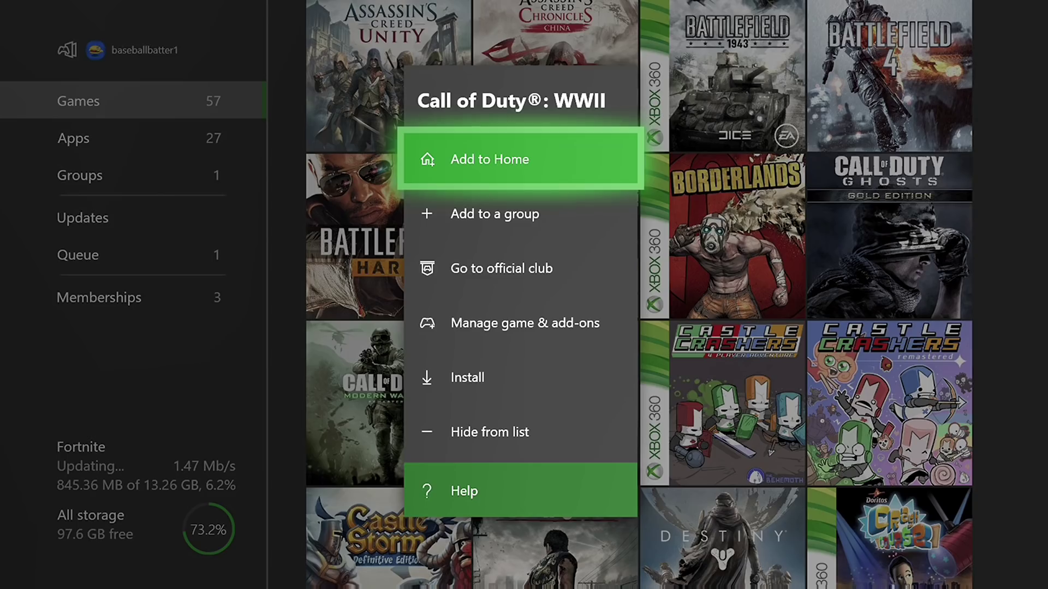
{"action": "key", "text": "Down"}
{"action": "key", "text": "Down"}
{"action": "key", "text": "Down"}
{"action": "key", "text": "Down"}
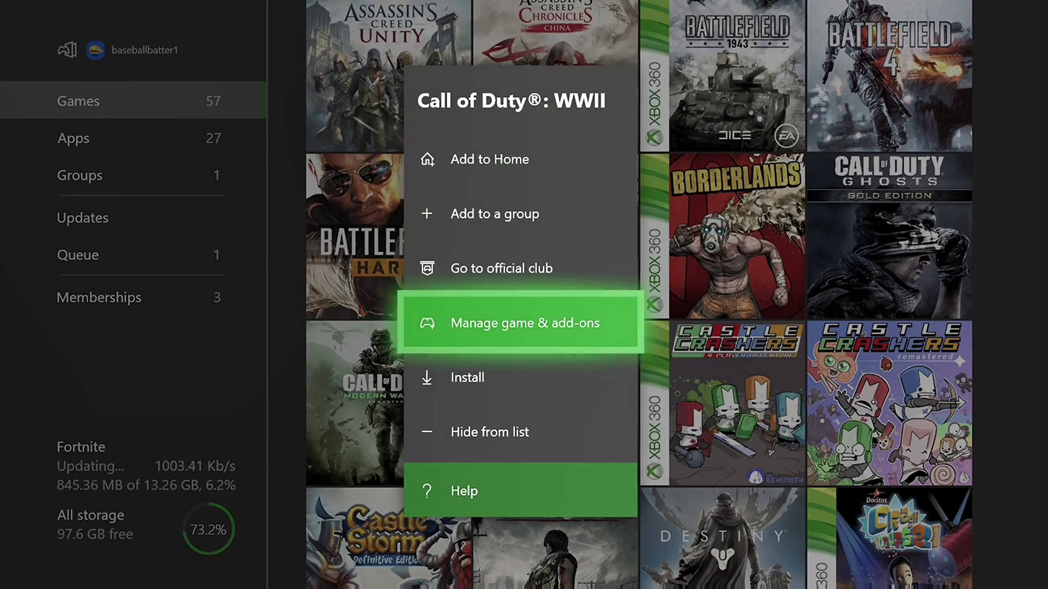